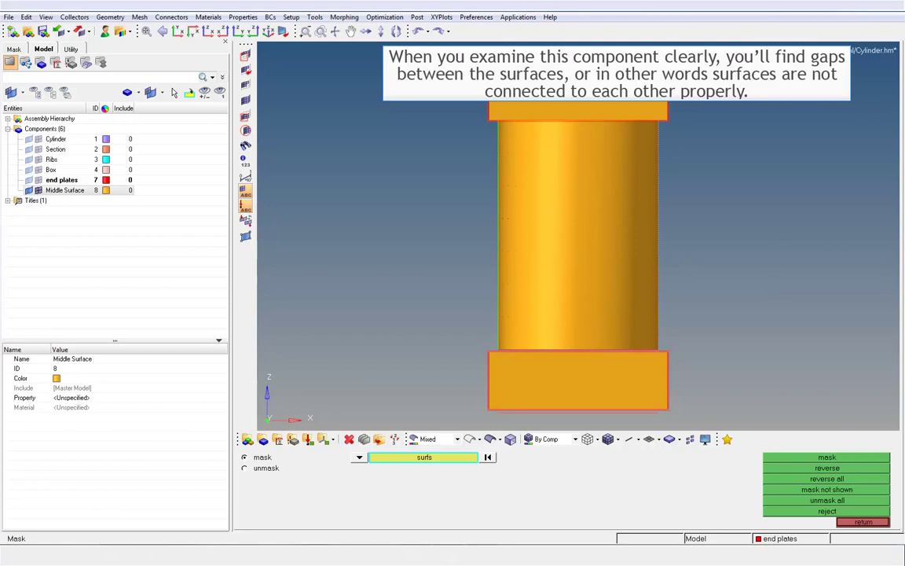
Mask all surfaces of both end boxes, including the square plates facing the cylinder's ends
{"action": "left_click_drag", "start_coordinate": [458, 45], "coordinate": [695, 103]}
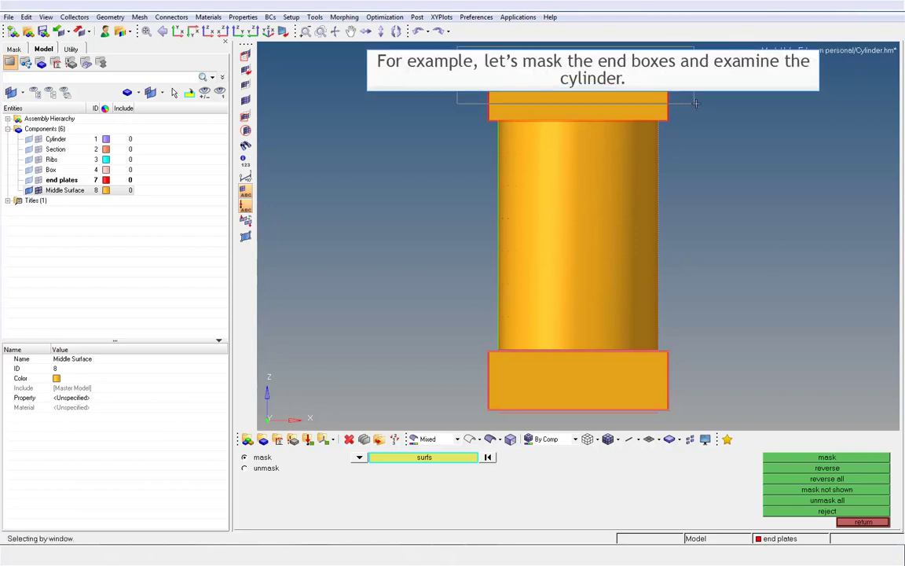
{"action": "left_click_drag", "start_coordinate": [695, 103], "coordinate": [696, 103]}
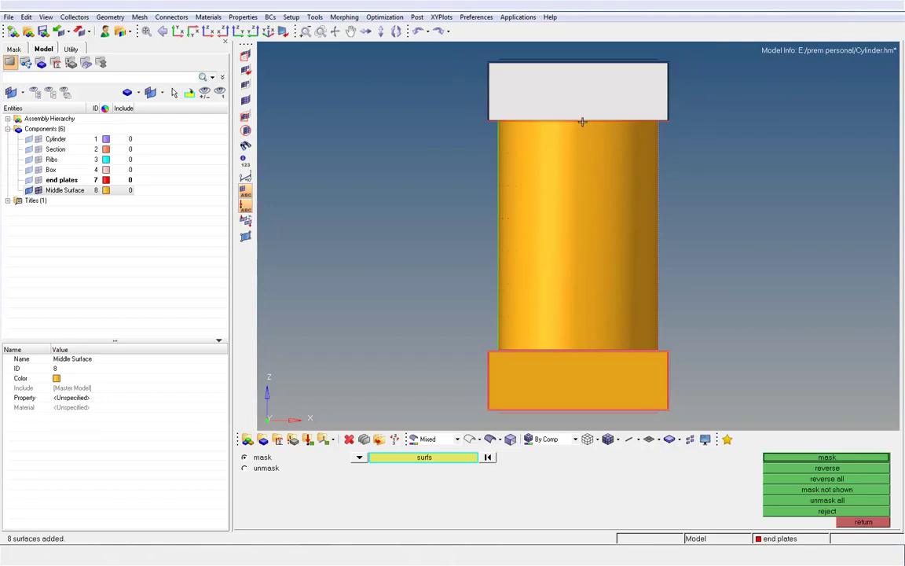
{"action": "left_click_drag", "start_coordinate": [452, 365], "coordinate": [705, 416]}
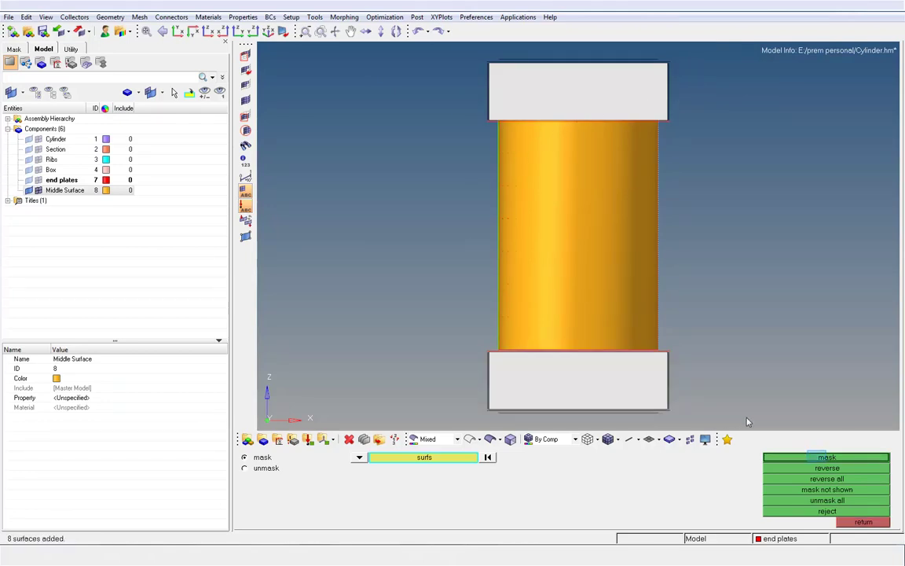
{"action": "left_click", "coordinate": [817, 458]}
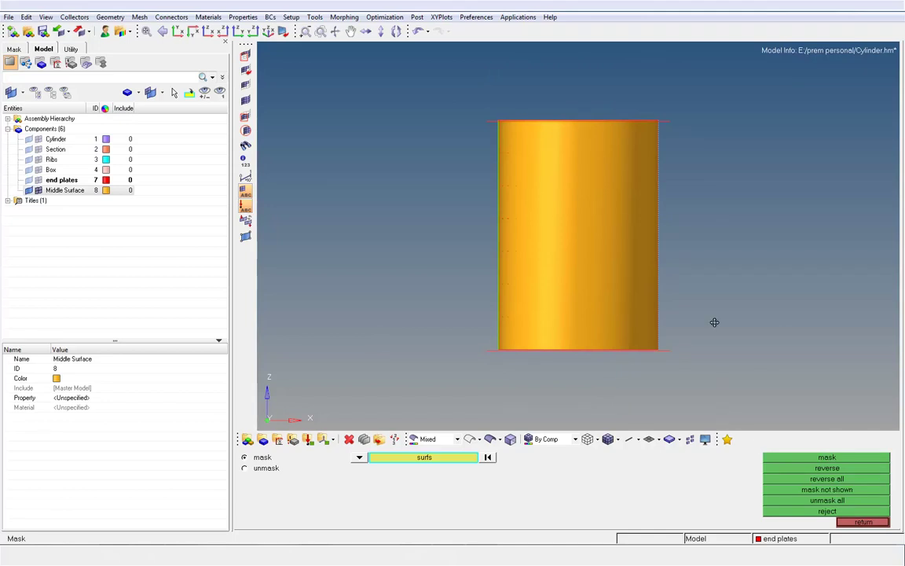
{"action": "left_click_drag", "start_coordinate": [712, 321], "coordinate": [480, 248], "text": "ctrl"}
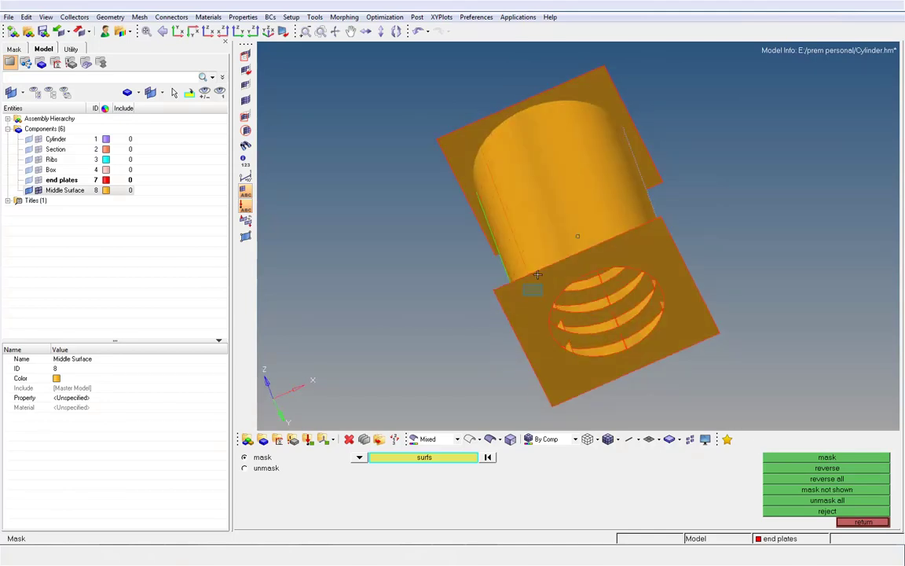
{"action": "left_click", "coordinate": [457, 144]}
{"action": "left_click", "coordinate": [812, 458]}
Examine the fit between the inner ring sections and the cylinder wall in the XY view
{"action": "left_click_drag", "start_coordinate": [534, 350], "coordinate": [512, 245], "text": "ctrl"}
{"action": "left_click_drag", "start_coordinate": [637, 286], "coordinate": [550, 294], "text": "ctrl"}
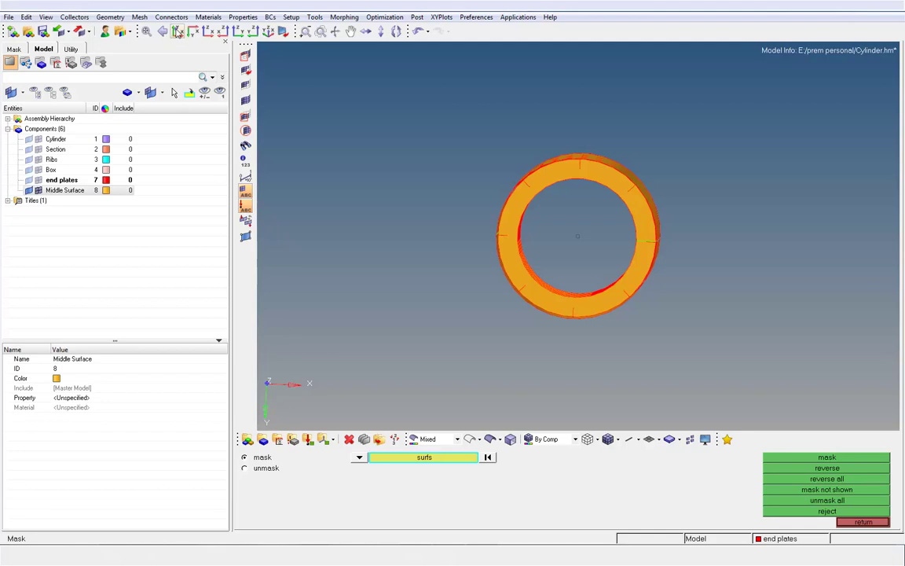
{"action": "left_click", "coordinate": [208, 31]}
{"action": "scroll", "coordinate": [404, 263], "scroll_direction": "up", "scroll_amount": 5}
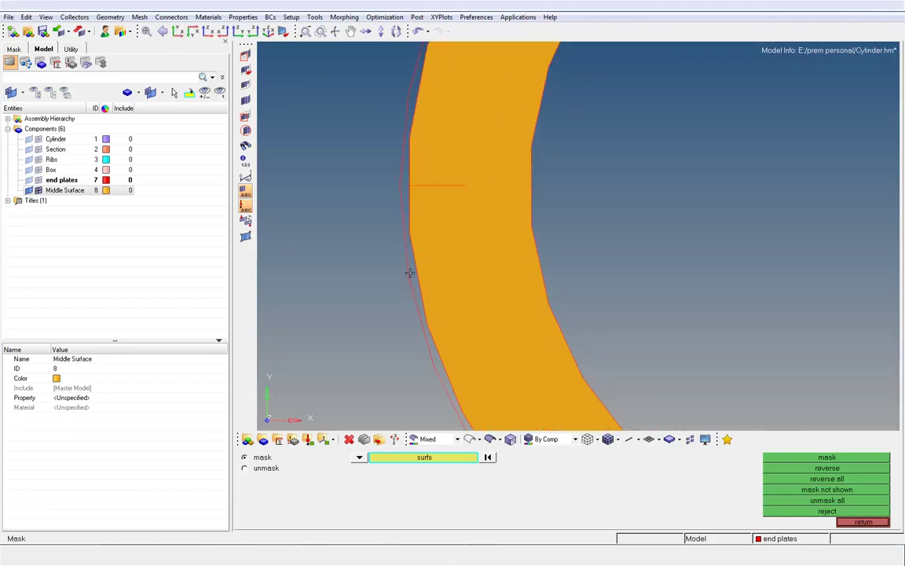
{"action": "scroll", "coordinate": [410, 272], "scroll_direction": "down", "scroll_amount": 3}
{"action": "scroll", "coordinate": [409, 272], "scroll_direction": "down", "scroll_amount": 3}
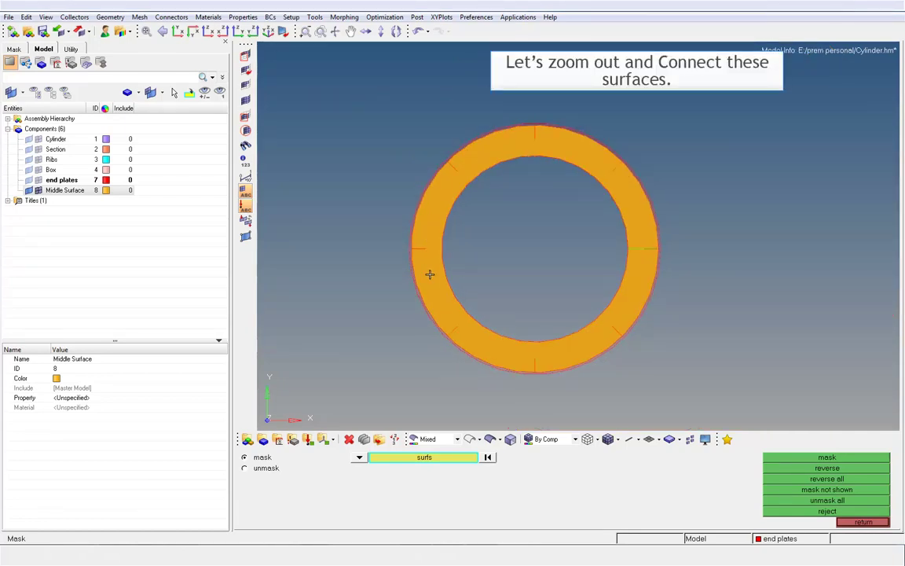
{"action": "scroll", "coordinate": [430, 273], "scroll_direction": "down", "scroll_amount": 3}
Set up the surface edit Extend operation with target surfaces and a maximum extension distance of 5
{"action": "left_click", "coordinate": [863, 522]}
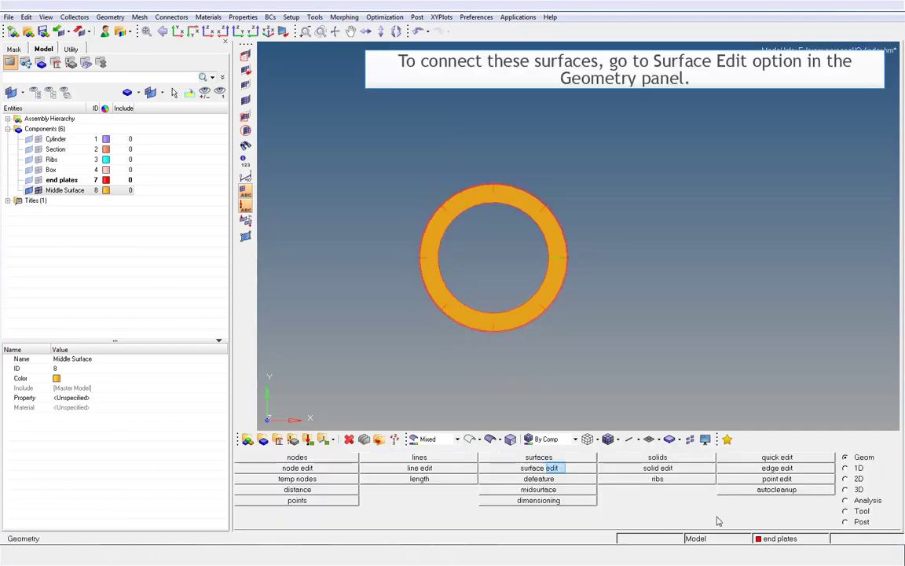
{"action": "left_click", "coordinate": [539, 467]}
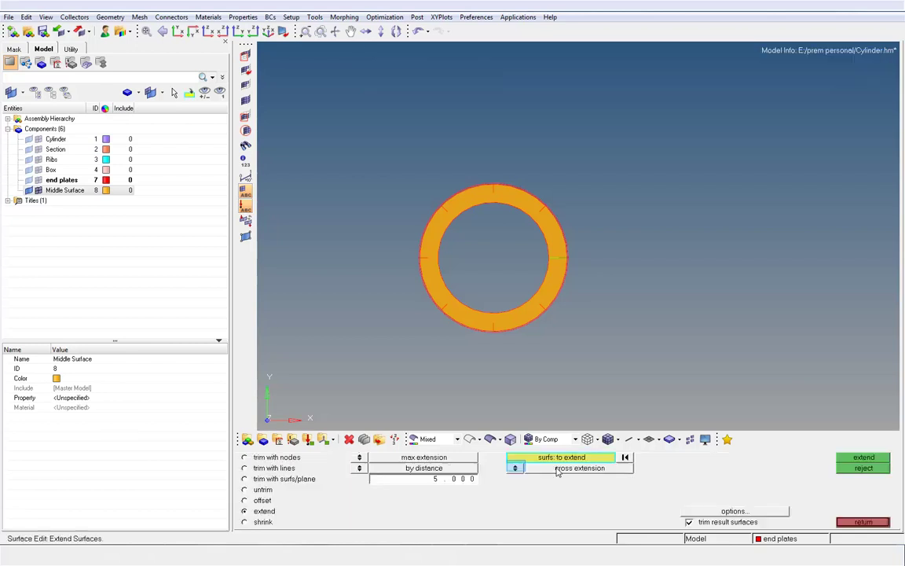
{"action": "left_click", "coordinate": [514, 467]}
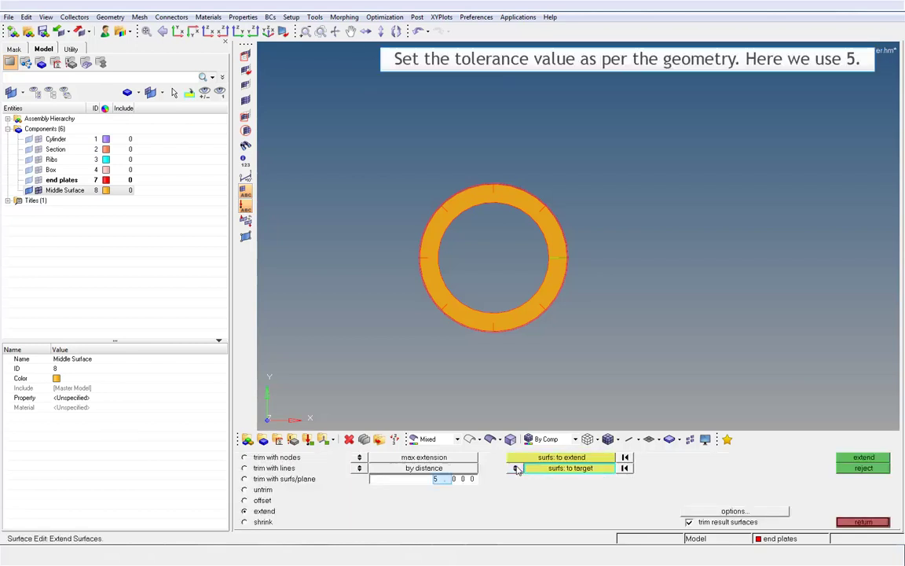
{"action": "left_click", "coordinate": [443, 479]}
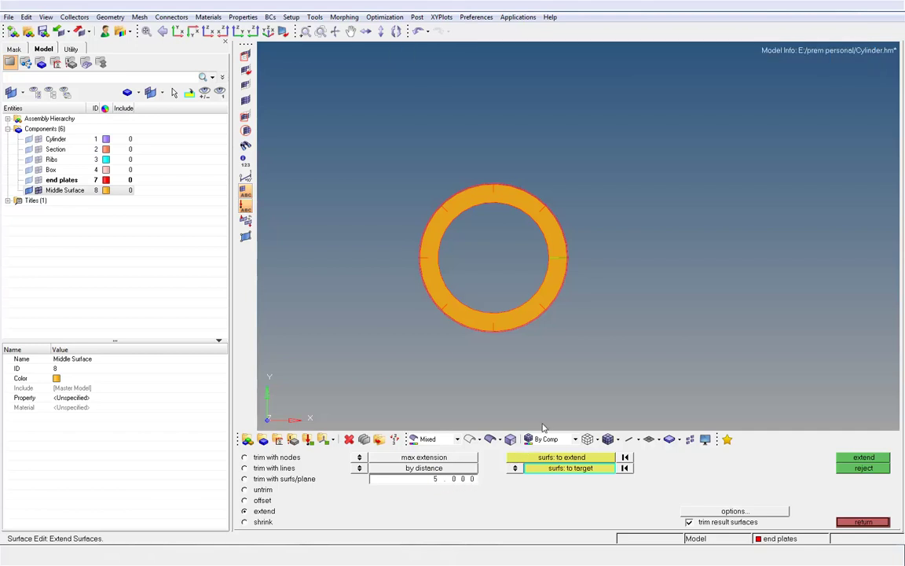
Extend all the ring sections inside the cylinder to the cylinder's surface
{"action": "left_click_drag", "start_coordinate": [578, 235], "coordinate": [505, 244], "text": "ctrl"}
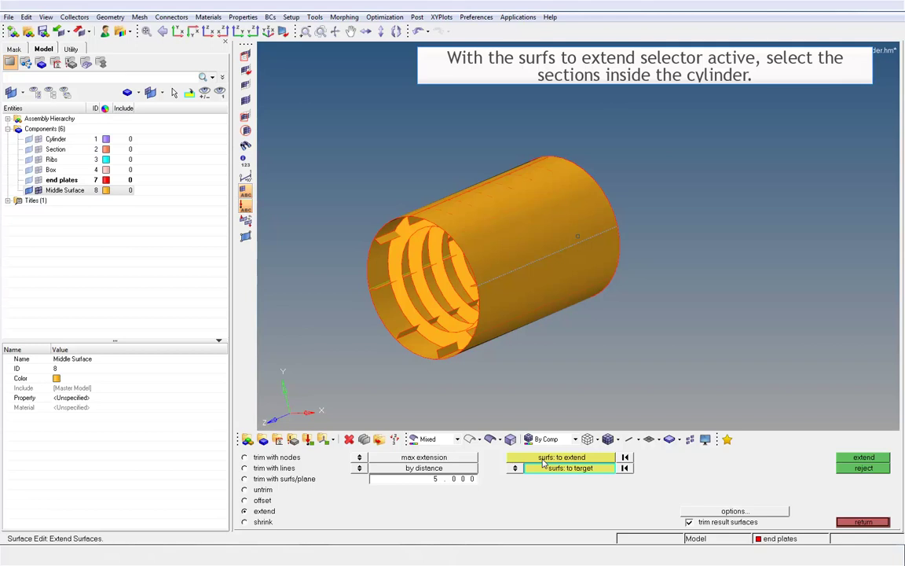
{"action": "left_click", "coordinate": [542, 460]}
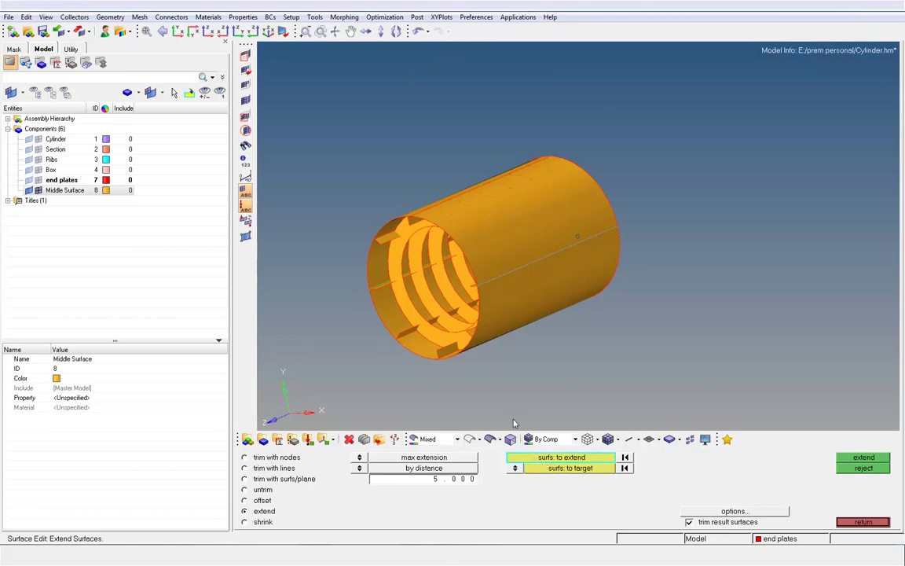
{"action": "left_click_drag", "start_coordinate": [521, 304], "coordinate": [421, 315], "text": "ctrl"}
{"action": "left_click", "coordinate": [423, 312]}
{"action": "left_click", "coordinate": [433, 303]}
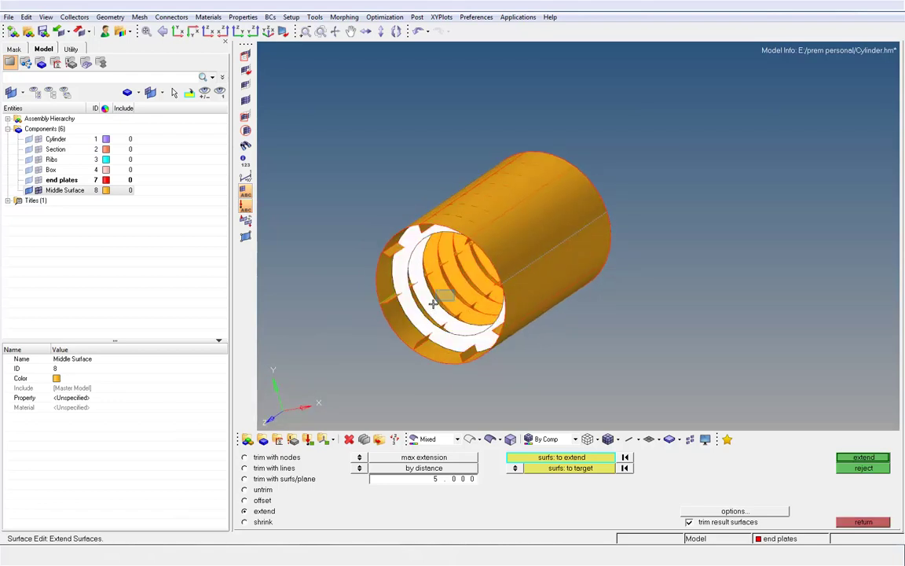
{"action": "left_click", "coordinate": [456, 287]}
{"action": "left_click", "coordinate": [431, 247]}
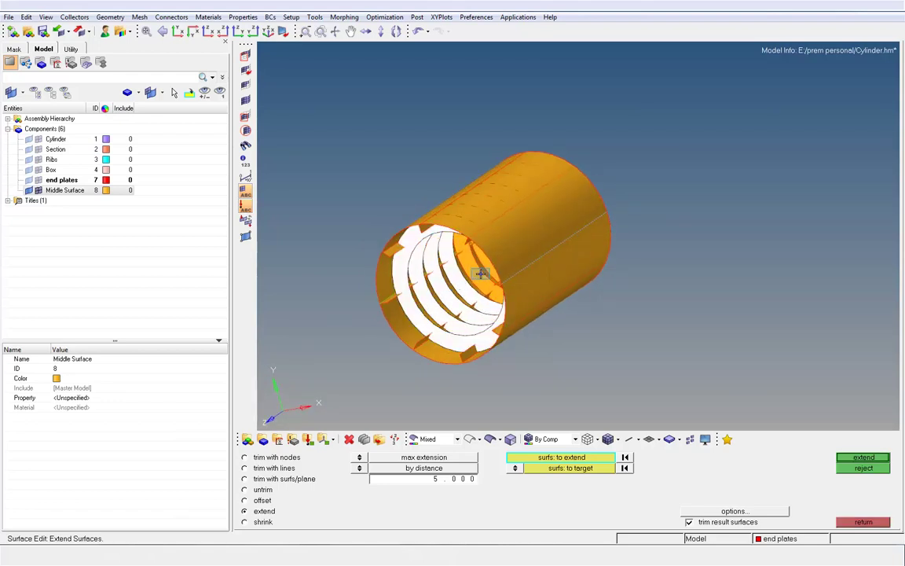
{"action": "left_click", "coordinate": [433, 246]}
{"action": "left_click_drag", "start_coordinate": [508, 260], "coordinate": [528, 253], "text": "ctrl"}
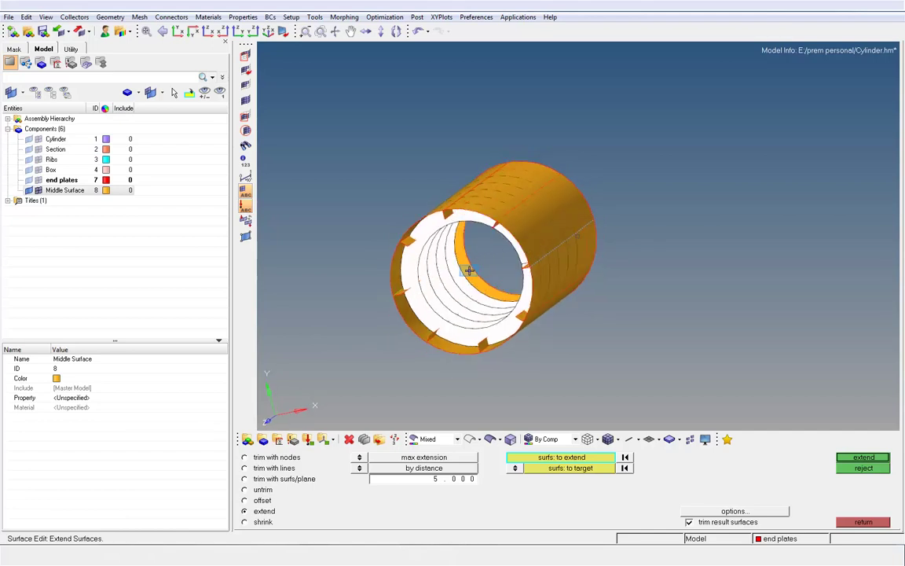
{"action": "left_click", "coordinate": [465, 271]}
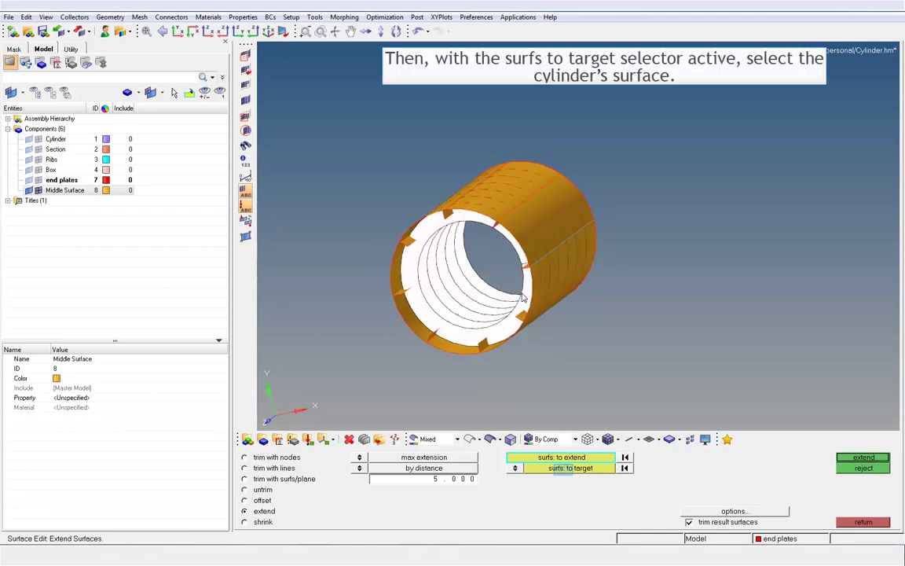
{"action": "left_click", "coordinate": [564, 471]}
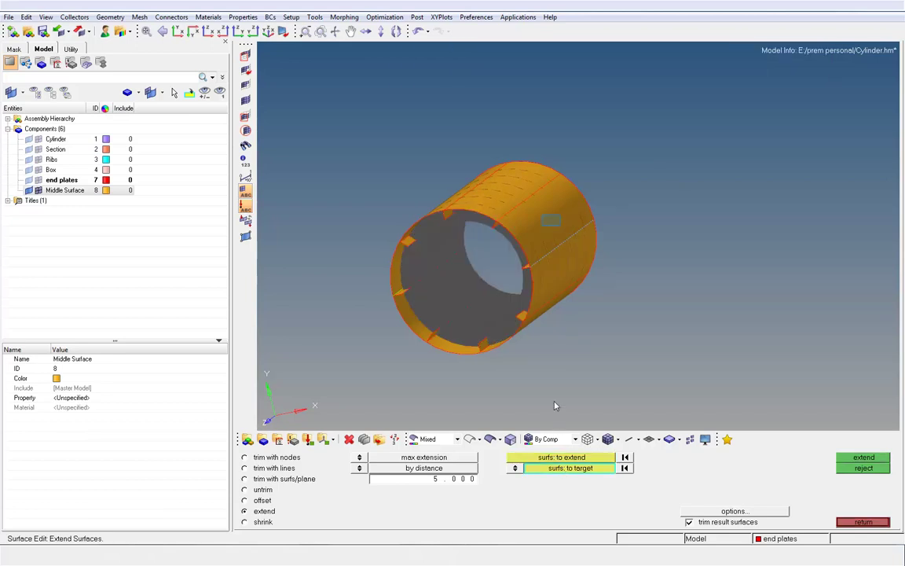
{"action": "left_click", "coordinate": [565, 225]}
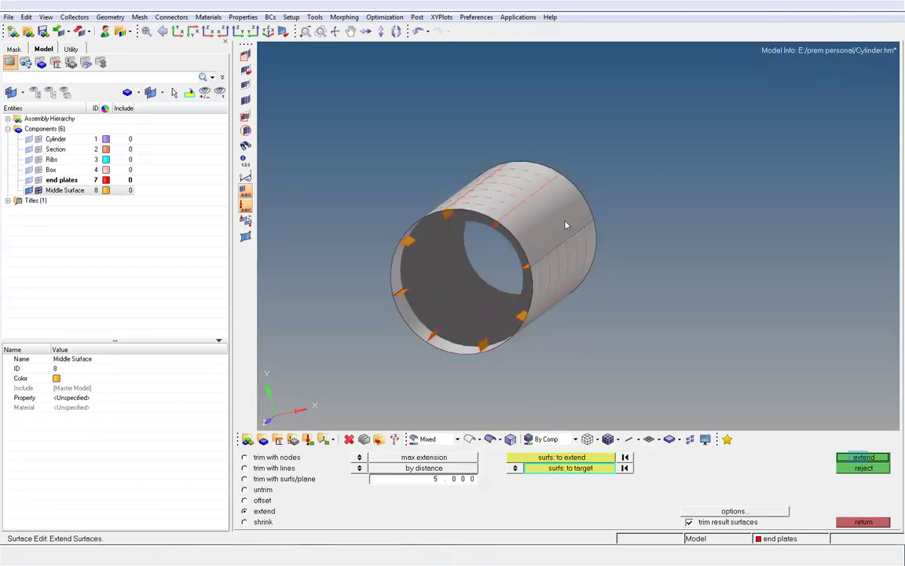
{"action": "left_click", "coordinate": [862, 458]}
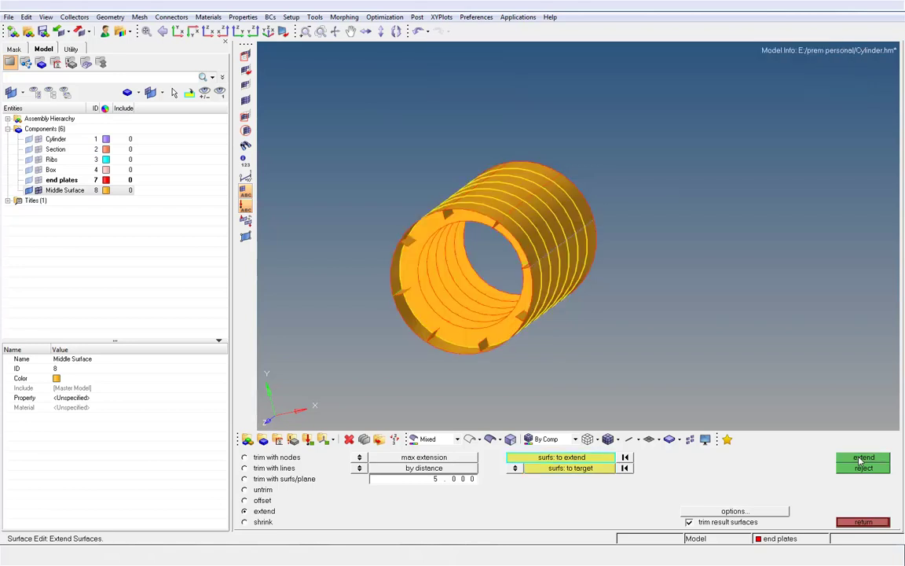
Extend all the ribs inside the cylinder to the cylinder's surface bands as targets
{"action": "left_click_drag", "start_coordinate": [658, 301], "coordinate": [679, 290], "text": "ctrl"}
{"action": "scroll", "coordinate": [421, 258], "scroll_direction": "up", "scroll_amount": 2}
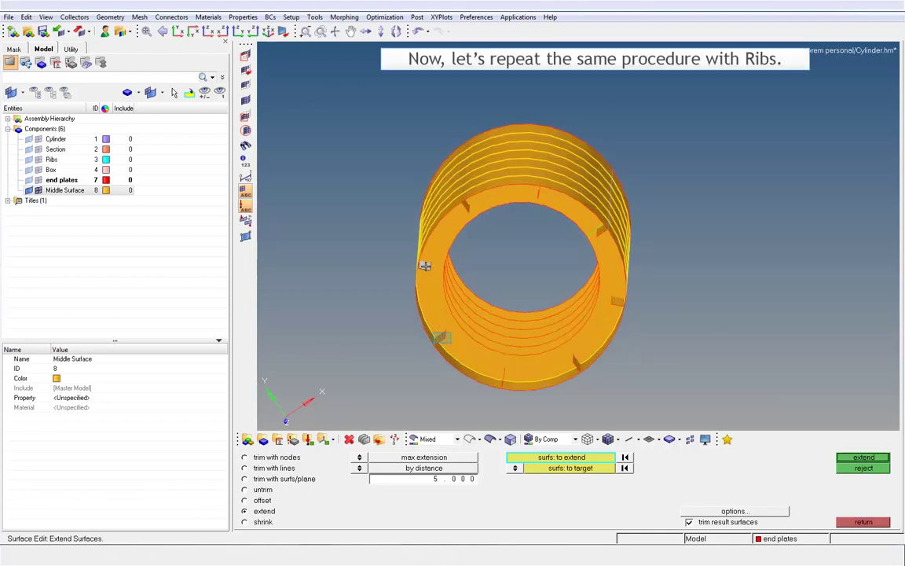
{"action": "left_click", "coordinate": [441, 337]}
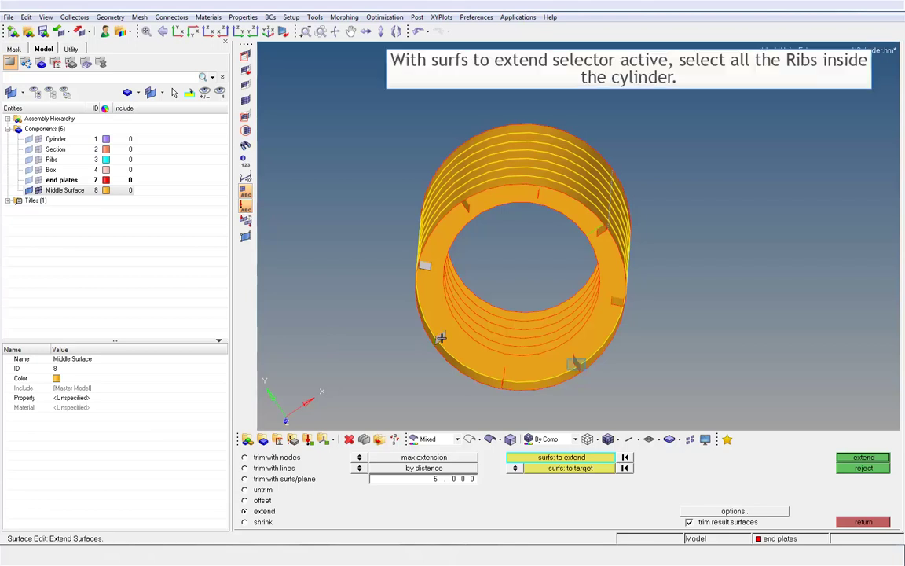
{"action": "left_click", "coordinate": [576, 364]}
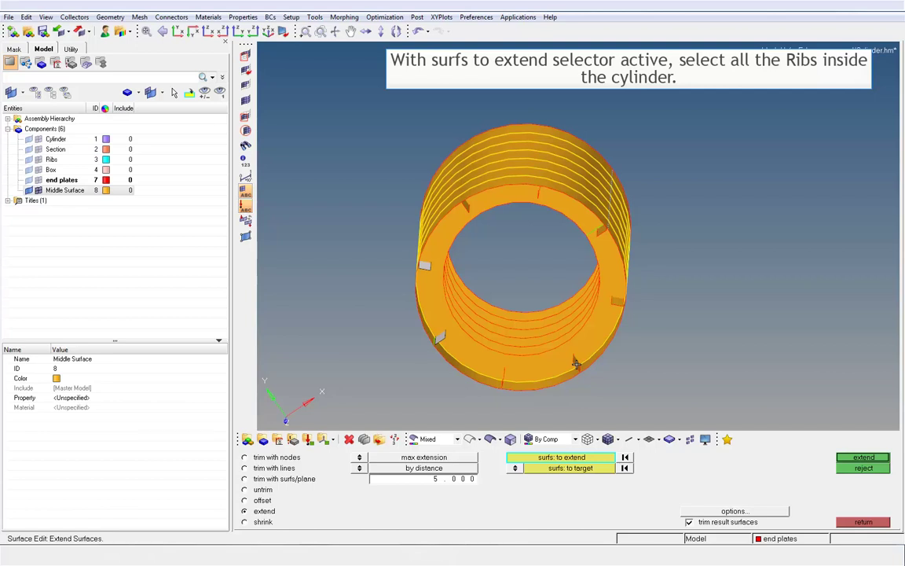
{"action": "left_click", "coordinate": [576, 364]}
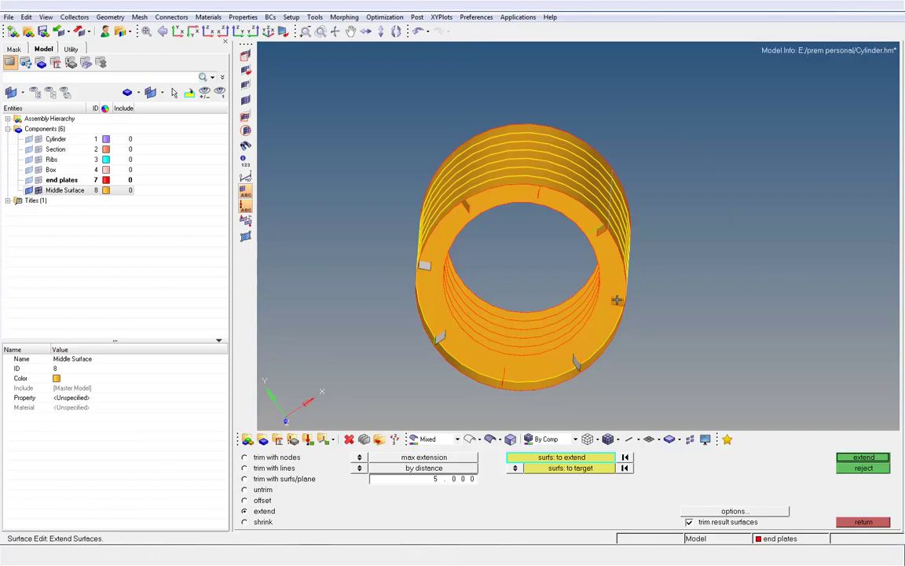
{"action": "left_click", "coordinate": [465, 207]}
{"action": "left_click_drag", "start_coordinate": [536, 280], "coordinate": [576, 233], "text": "ctrl"}
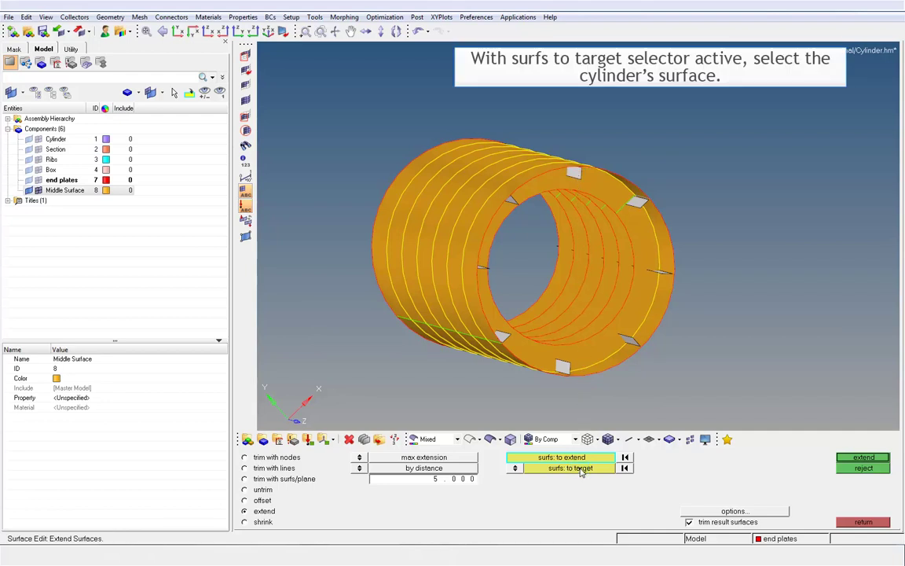
{"action": "left_click", "coordinate": [570, 469]}
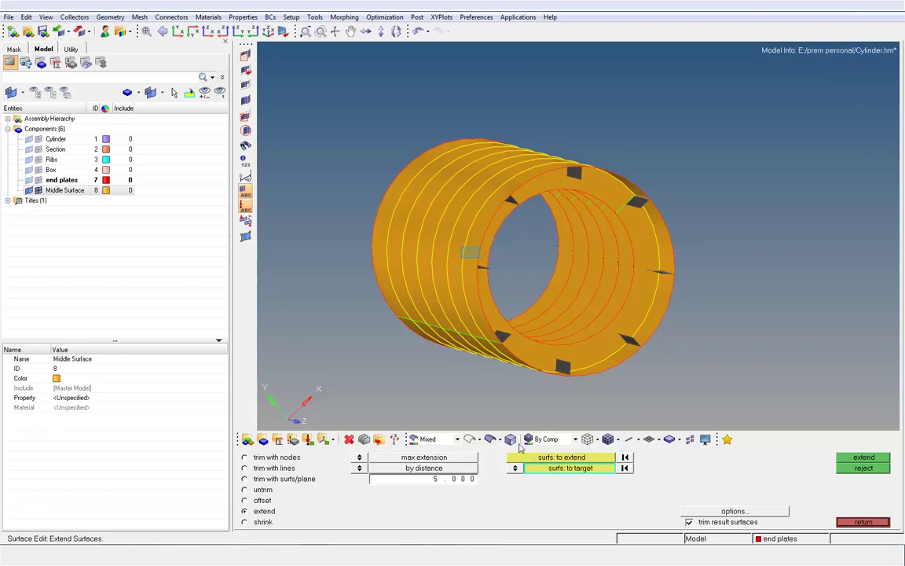
{"action": "left_click", "coordinate": [457, 244]}
{"action": "left_click", "coordinate": [446, 237]}
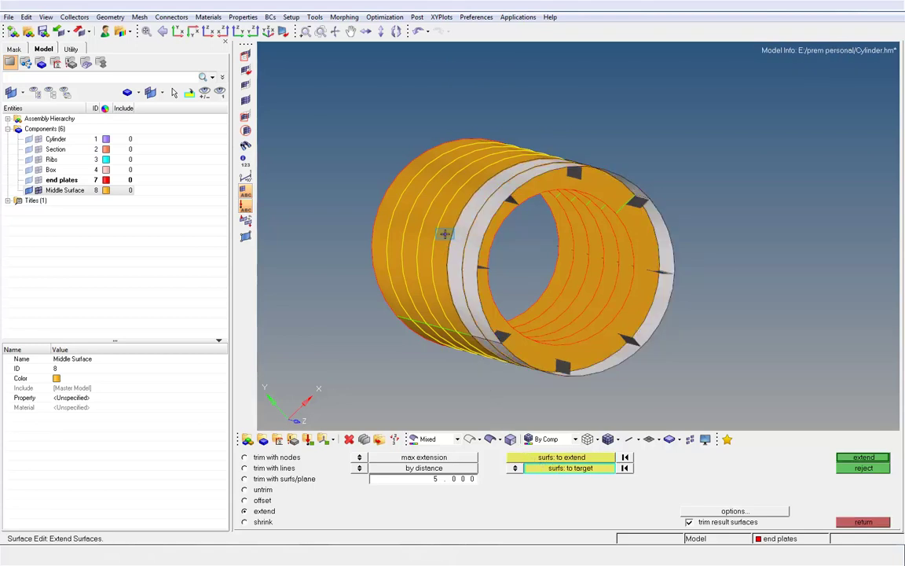
{"action": "left_click", "coordinate": [424, 218]}
{"action": "left_click", "coordinate": [416, 208]}
{"action": "left_click", "coordinate": [407, 199]}
{"action": "left_click", "coordinate": [406, 200]}
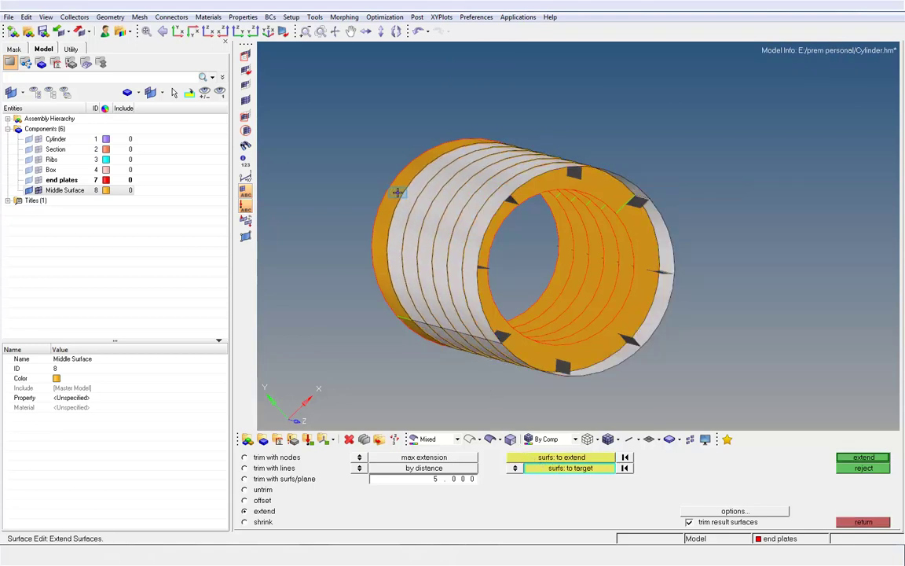
{"action": "left_click", "coordinate": [386, 228]}
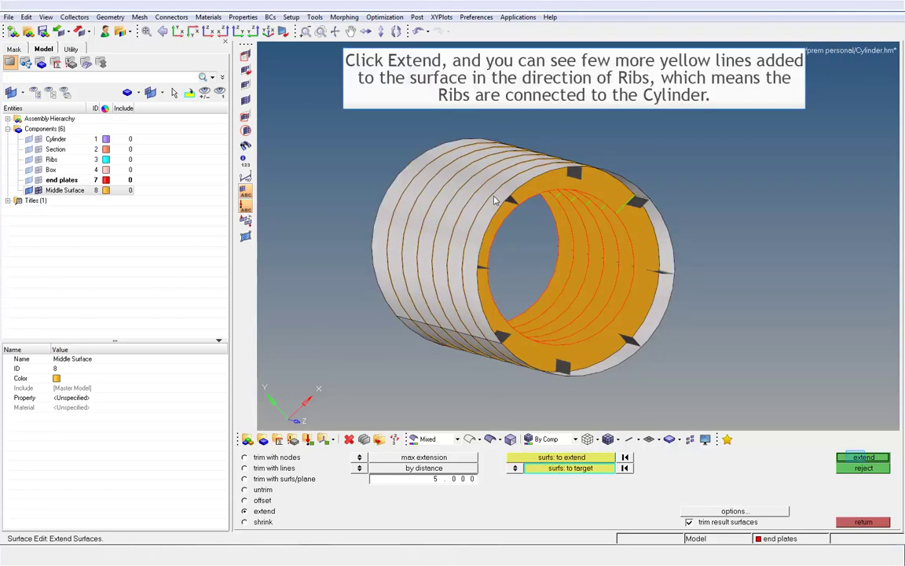
{"action": "left_click", "coordinate": [859, 459]}
Unmask all surfaces and inspect the junction between the cylinder's end and the adjoining end box
{"action": "left_click_drag", "start_coordinate": [580, 227], "coordinate": [541, 268], "text": "ctrl"}
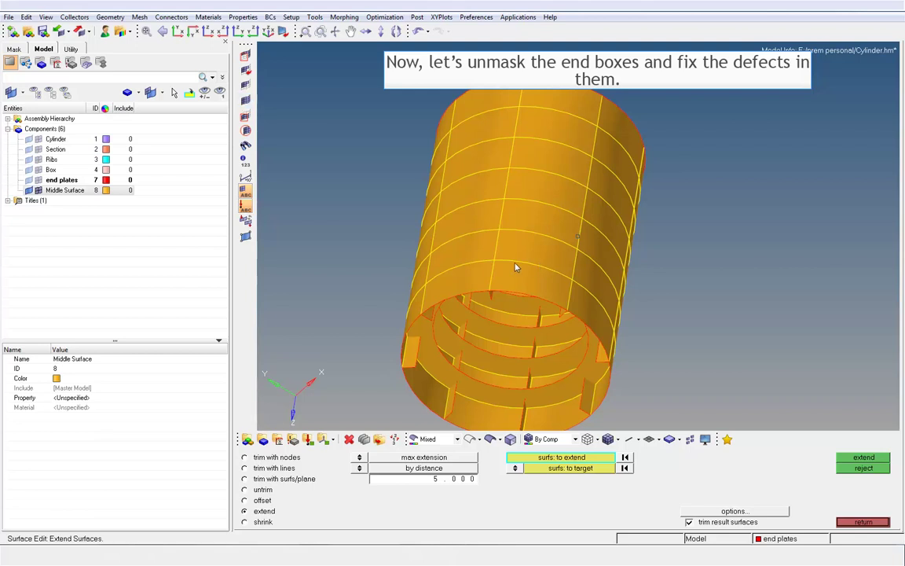
{"action": "left_click", "coordinate": [246, 102]}
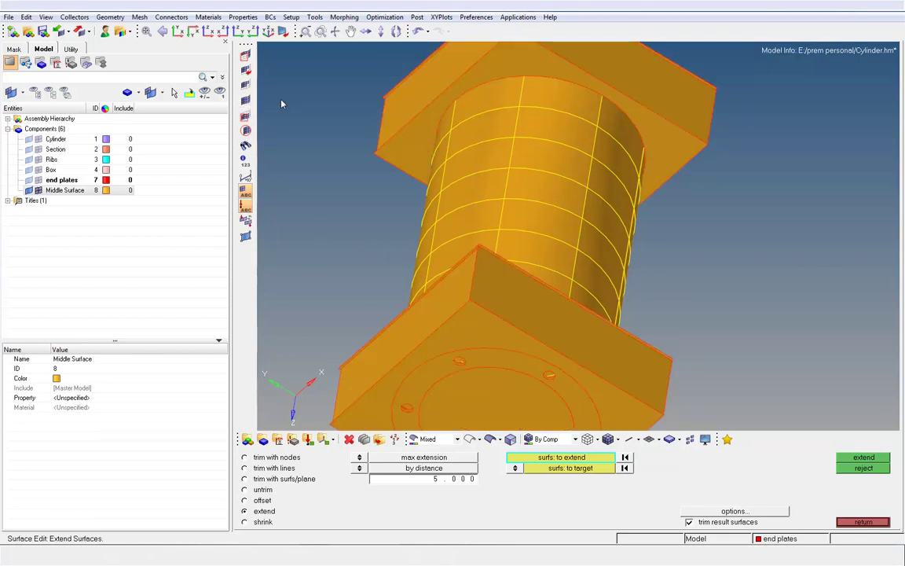
{"action": "scroll", "coordinate": [471, 221], "scroll_direction": "down", "scroll_amount": 3, "text": "ctrl"}
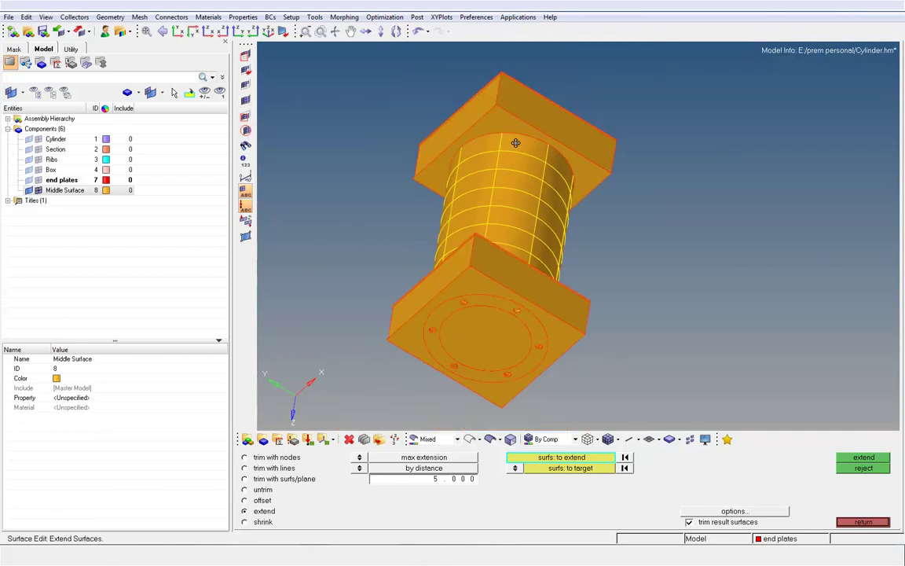
{"action": "left_click_drag", "start_coordinate": [515, 144], "coordinate": [511, 134], "text": "ctrl"}
{"action": "scroll", "coordinate": [512, 135], "scroll_direction": "up", "scroll_amount": 5}
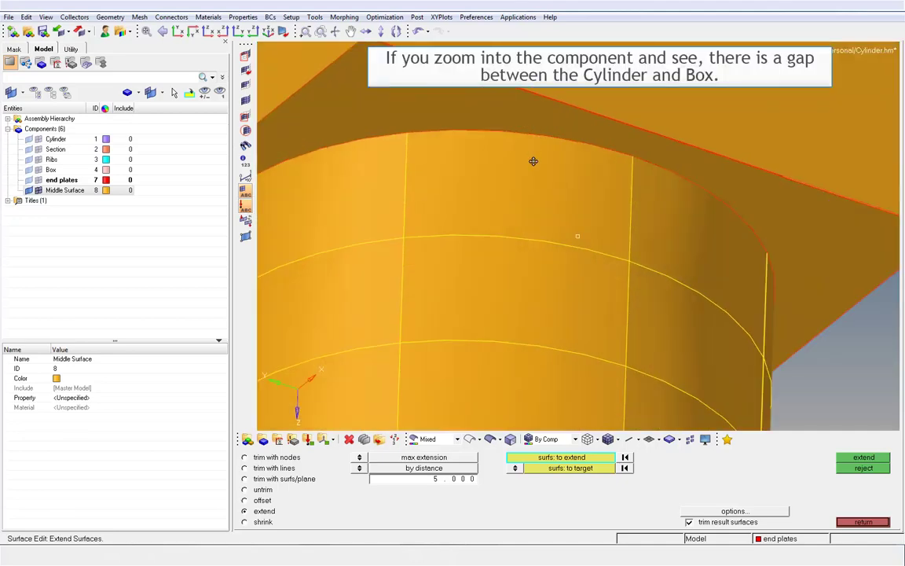
{"action": "scroll", "coordinate": [531, 179], "scroll_direction": "up", "scroll_amount": 3}
{"action": "left_click_drag", "start_coordinate": [529, 200], "coordinate": [495, 213], "text": "ctrl"}
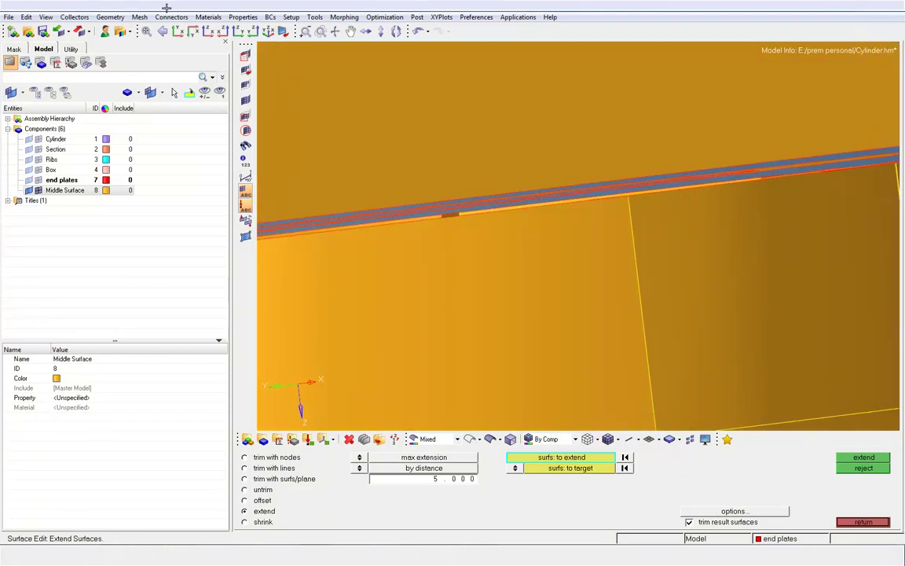
Extend the end band of the cylinder at its positive Z end to the adjoining inner face of the end box
{"action": "mouse_move", "coordinate": [449, 209]}
{"action": "left_mouse_down", "text": "ctrl"}
{"action": "mouse_move", "coordinate": [448, 192]}
{"action": "mouse_move", "coordinate": [455, 211]}
{"action": "mouse_move", "coordinate": [444, 206]}
{"action": "left_mouse_up", "text": "ctrl"}
{"action": "scroll", "coordinate": [458, 209], "scroll_direction": "down", "scroll_amount": 2, "text": "ctrl"}
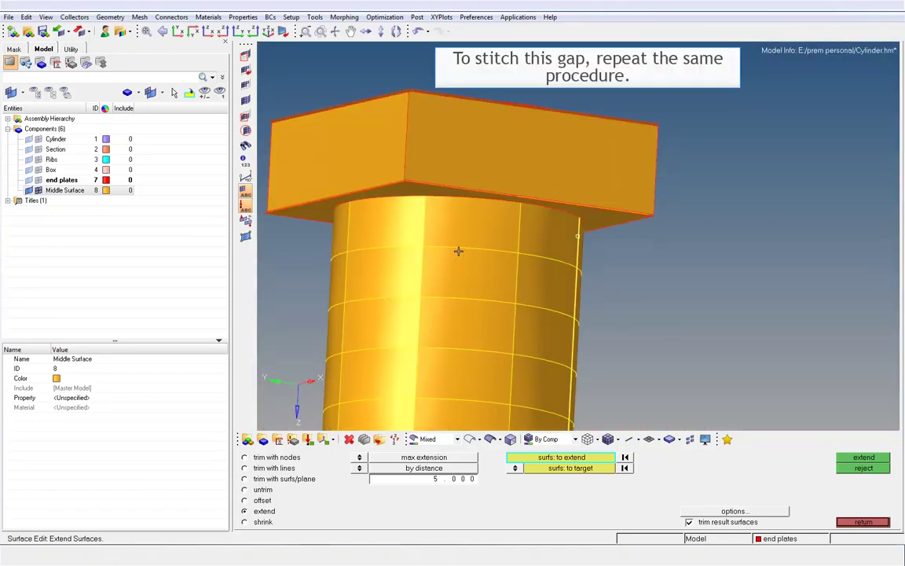
{"action": "scroll", "coordinate": [464, 244], "scroll_direction": "down", "scroll_amount": 5}
{"action": "left_click_drag", "start_coordinate": [468, 236], "coordinate": [500, 206], "text": "ctrl"}
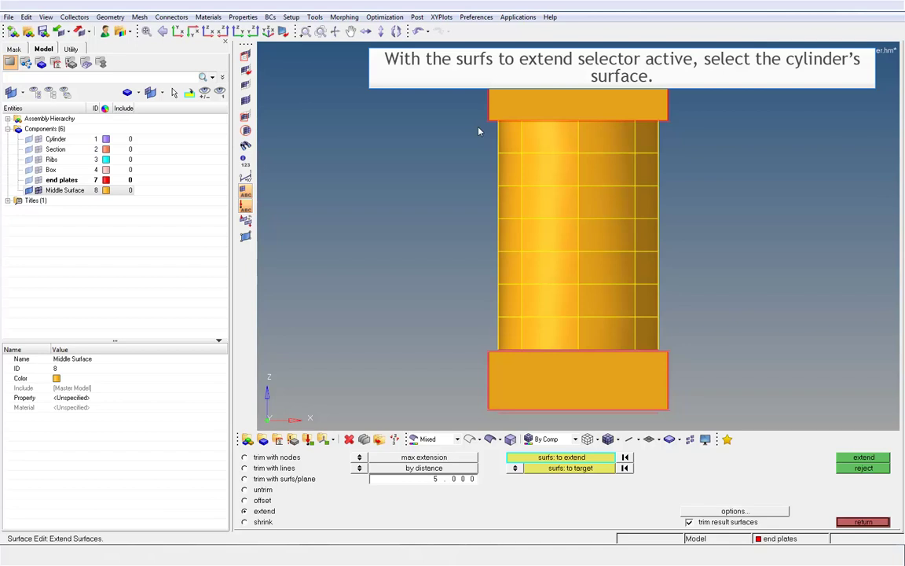
{"action": "left_click_drag", "start_coordinate": [479, 130], "coordinate": [689, 148], "text": "shift"}
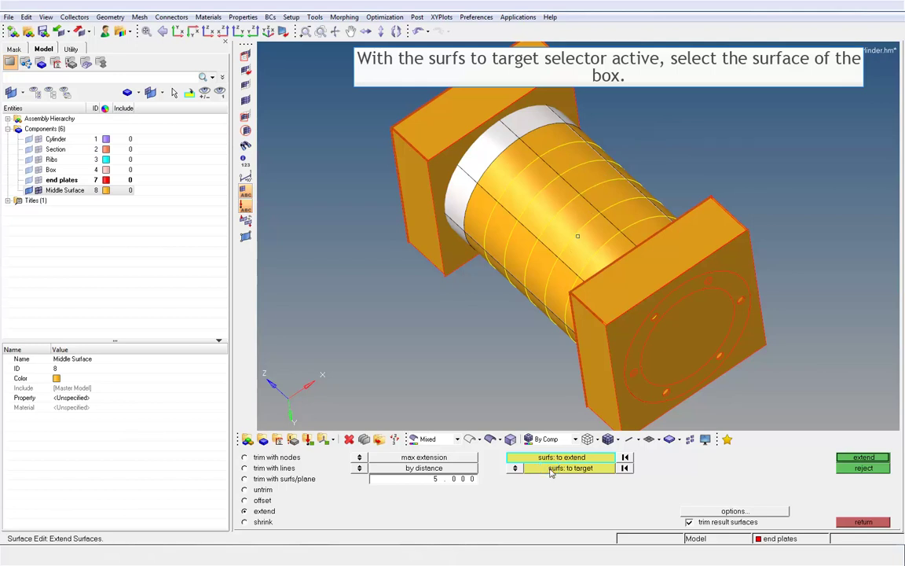
{"action": "left_click", "coordinate": [551, 471]}
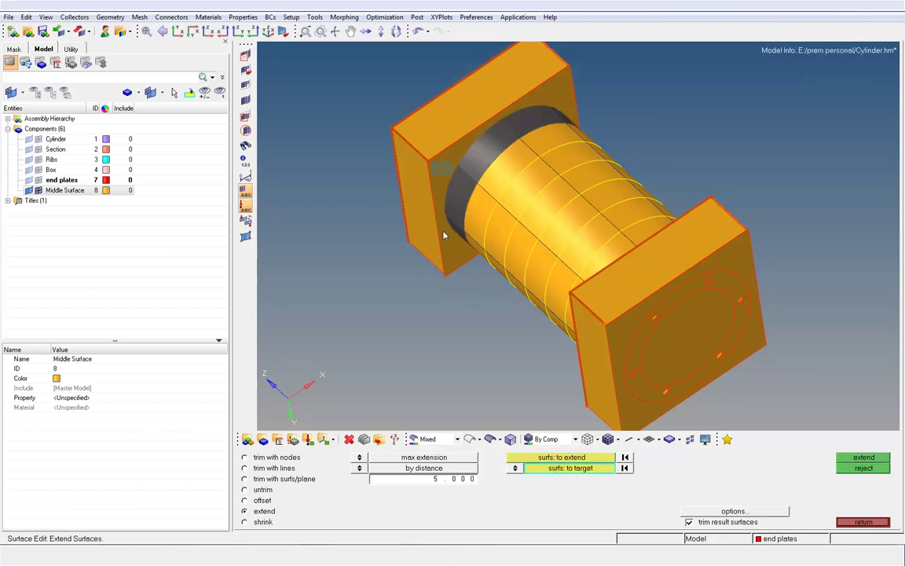
{"action": "left_click", "coordinate": [852, 458]}
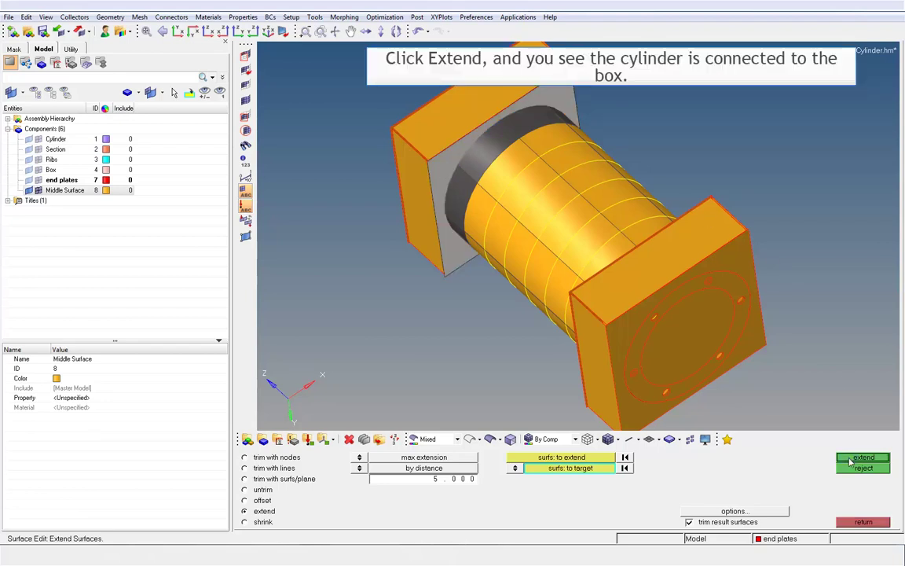
{"action": "left_click", "coordinate": [856, 458]}
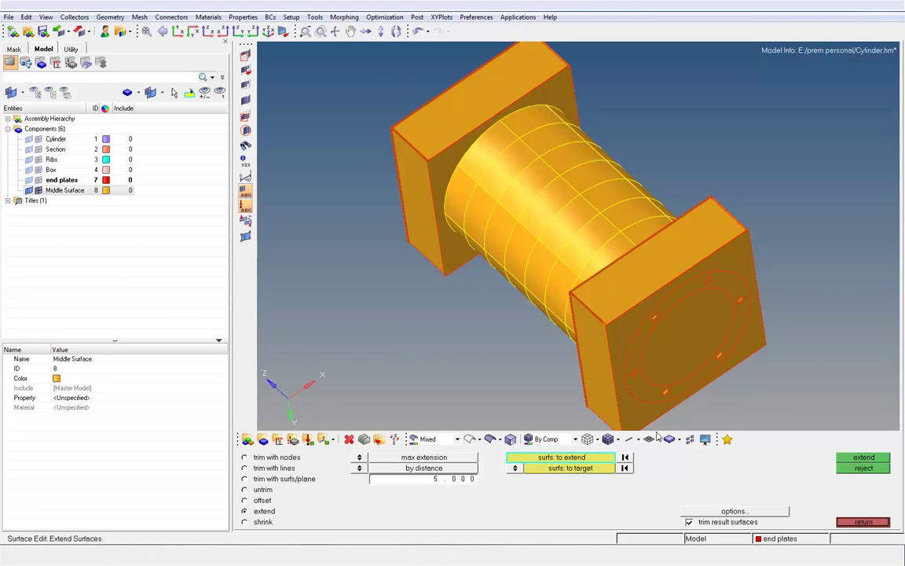
Extend the cylinder's end band at its negative Z end to the inner face of the other end box
{"action": "scroll", "coordinate": [461, 157], "scroll_direction": "up", "scroll_amount": 3}
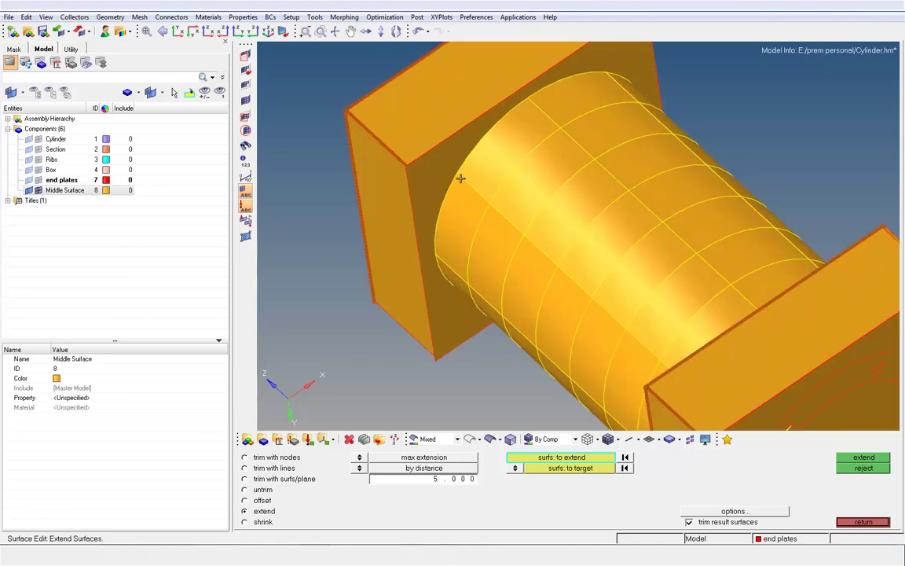
{"action": "scroll", "coordinate": [460, 177], "scroll_direction": "down", "scroll_amount": 5}
{"action": "left_click", "coordinate": [208, 31]}
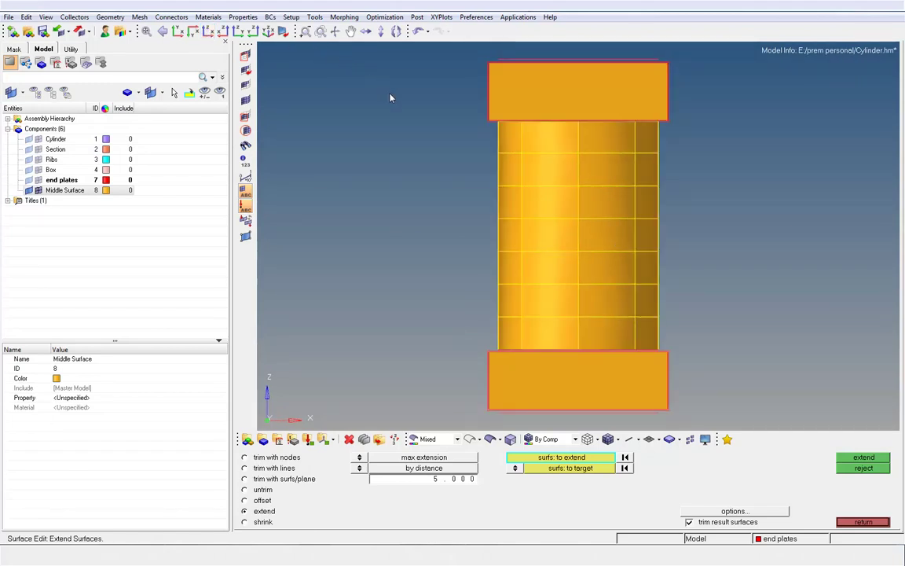
{"action": "left_click_drag", "start_coordinate": [463, 329], "coordinate": [693, 335], "text": "shift"}
{"action": "left_click_drag", "start_coordinate": [569, 287], "coordinate": [524, 260], "text": "ctrl"}
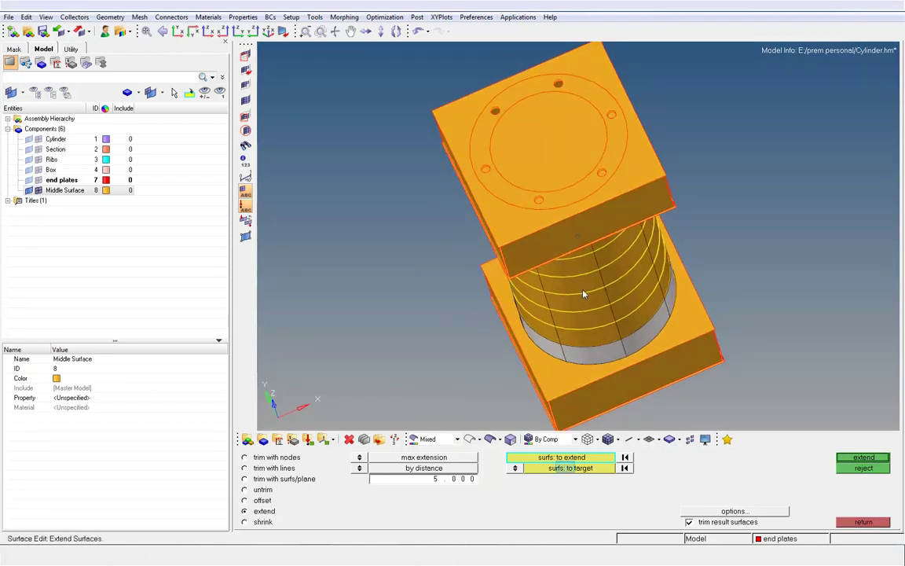
{"action": "left_click", "coordinate": [567, 468]}
{"action": "left_click", "coordinate": [558, 381]}
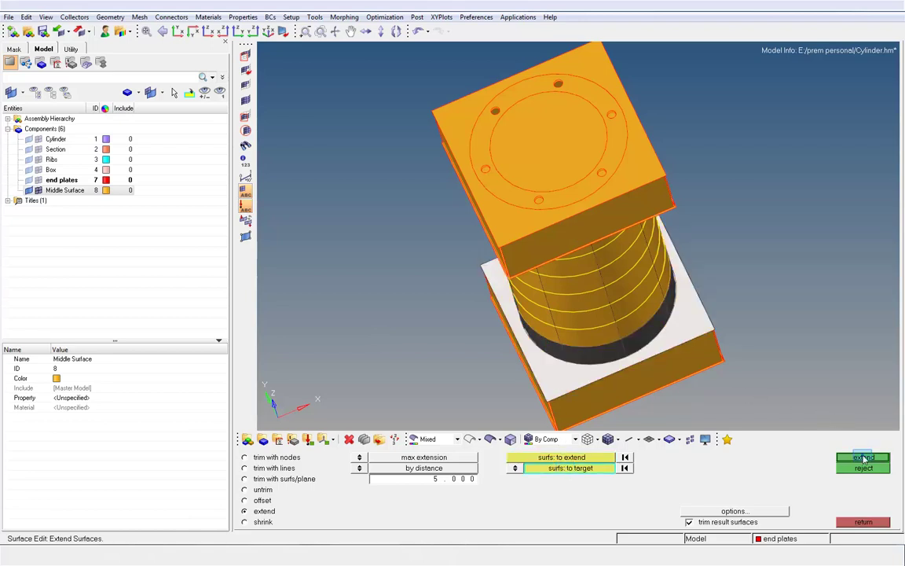
{"action": "middle_click", "coordinate": [776, 407]}
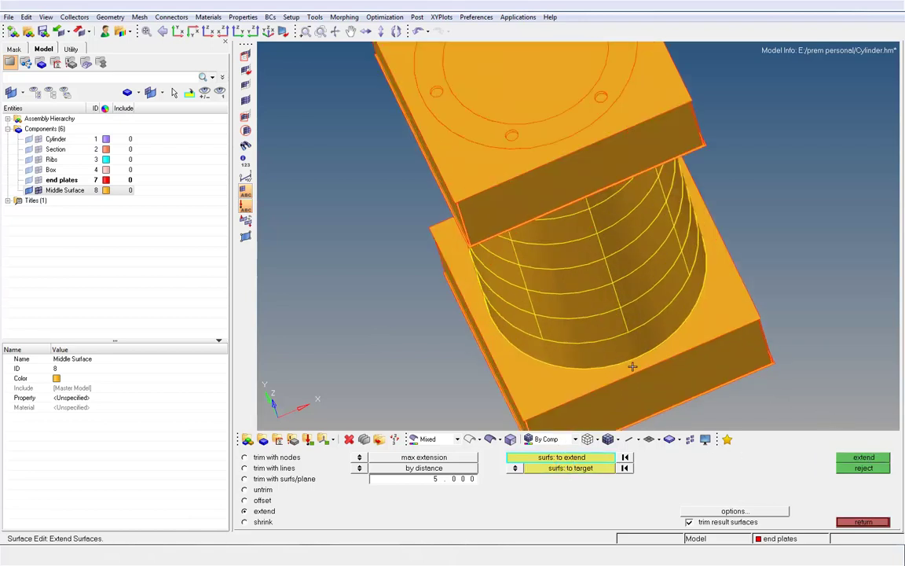
Inspect the open edges of the end boxes and switch the extension mode from target surfaces to cross extension
{"action": "key", "text": "f"}
{"action": "left_click_drag", "start_coordinate": [510, 305], "coordinate": [487, 233], "text": "ctrl"}
{"action": "scroll", "coordinate": [488, 234], "scroll_direction": "up", "scroll_amount": 5}
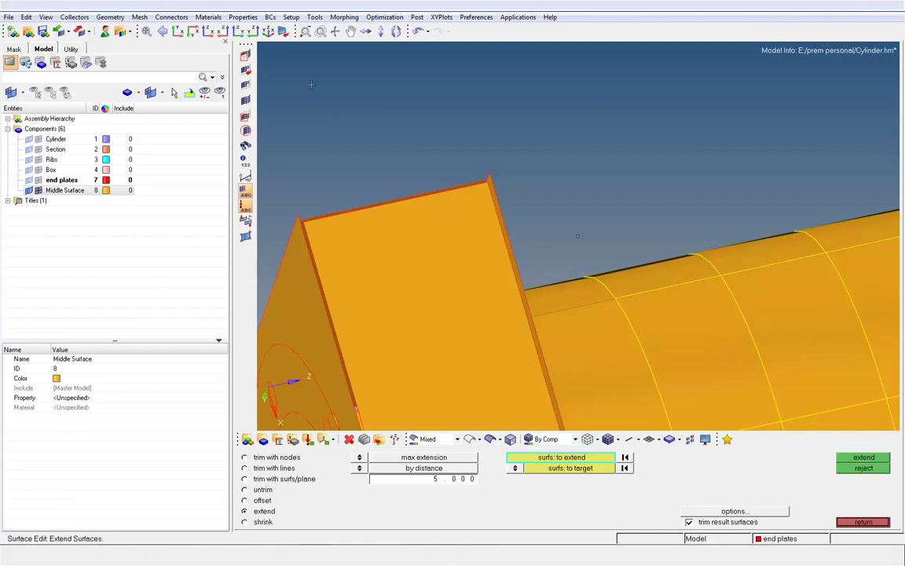
{"action": "scroll", "coordinate": [401, 291], "scroll_direction": "down", "scroll_amount": 6}
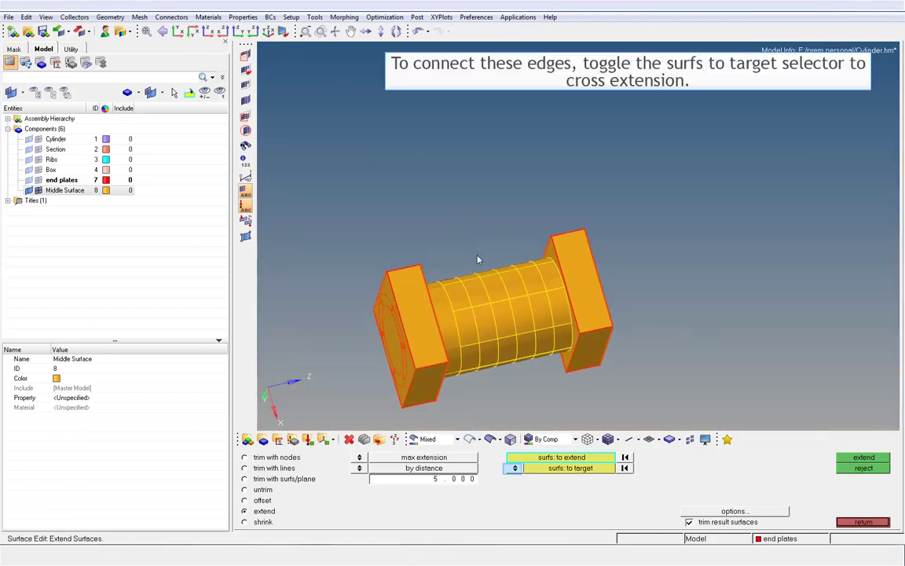
{"action": "left_click", "coordinate": [514, 468]}
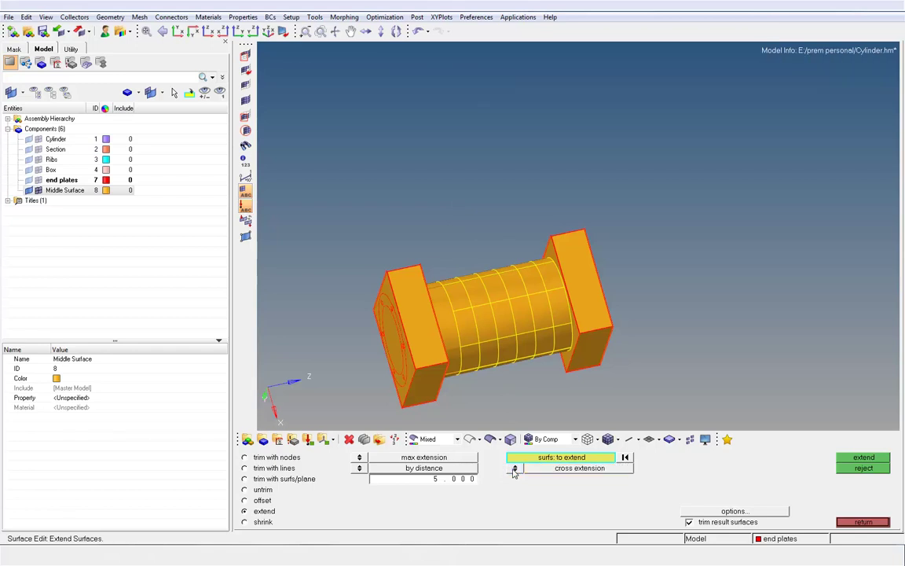
Select all surfaces of both end boxes for the cross extension, removing the cylinder's surfaces from the selection
{"action": "left_click_drag", "start_coordinate": [477, 386], "coordinate": [419, 397], "text": "ctrl"}
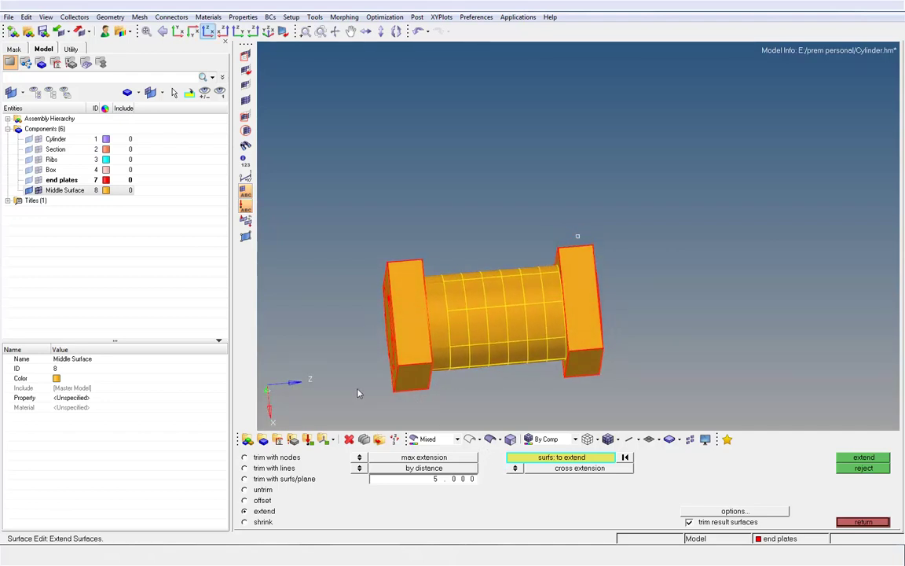
{"action": "left_click", "coordinate": [208, 33]}
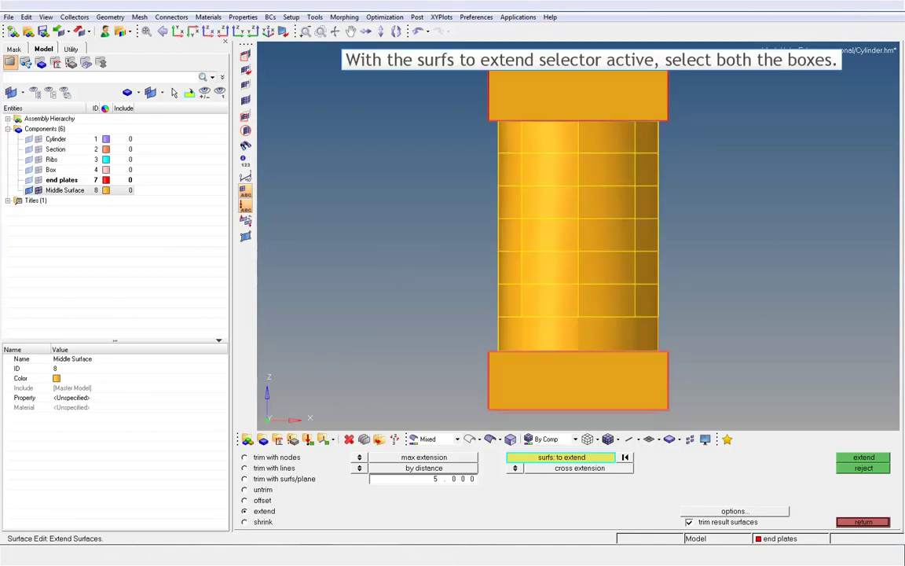
{"action": "left_click_drag", "start_coordinate": [463, 51], "coordinate": [691, 97], "text": "shift"}
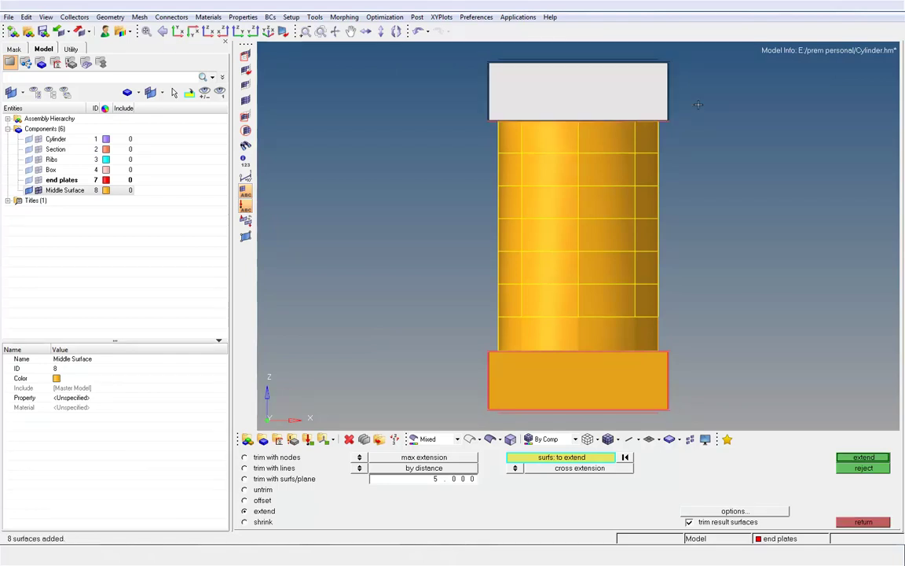
{"action": "left_click_drag", "start_coordinate": [456, 55], "coordinate": [681, 120], "text": "shift"}
{"action": "left_click_drag", "start_coordinate": [466, 347], "coordinate": [682, 417], "text": "shift"}
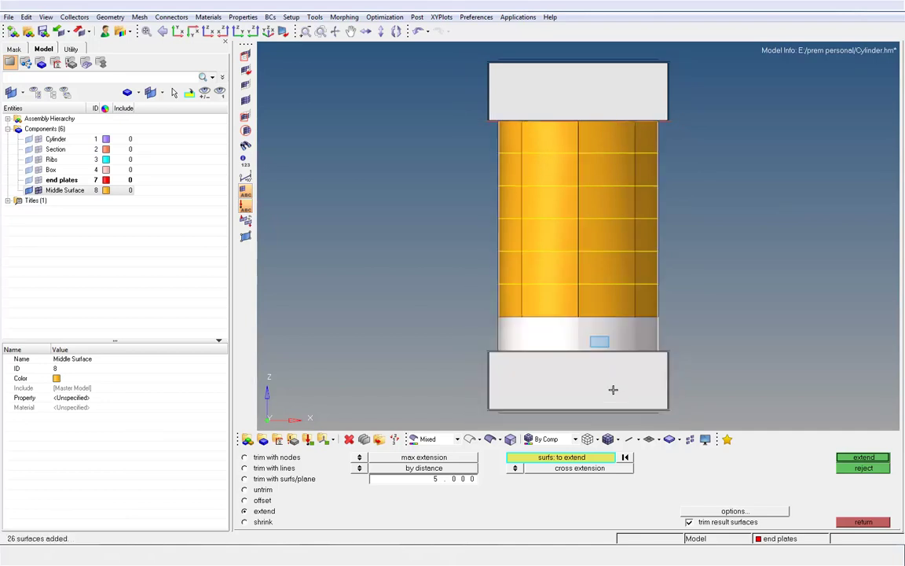
{"action": "middle_click", "coordinate": [599, 341]}
{"action": "right_click_drag", "start_coordinate": [467, 319], "coordinate": [500, 324], "text": "ctrl"}
{"action": "right_click_drag", "start_coordinate": [498, 329], "coordinate": [707, 331], "text": "shift"}
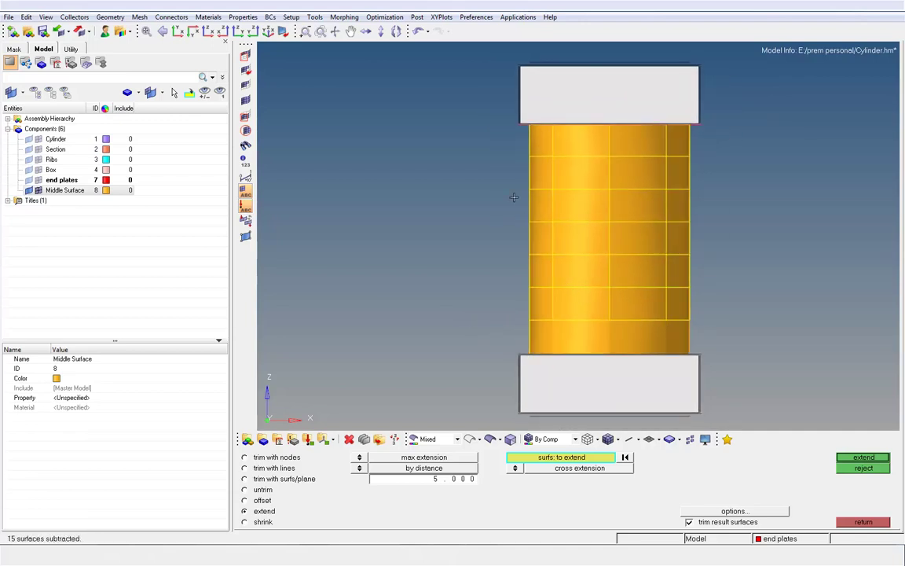
{"action": "left_click_drag", "start_coordinate": [494, 54], "coordinate": [717, 118], "text": "shift"}
{"action": "right_click_drag", "start_coordinate": [515, 139], "coordinate": [754, 146], "text": "ctrl"}
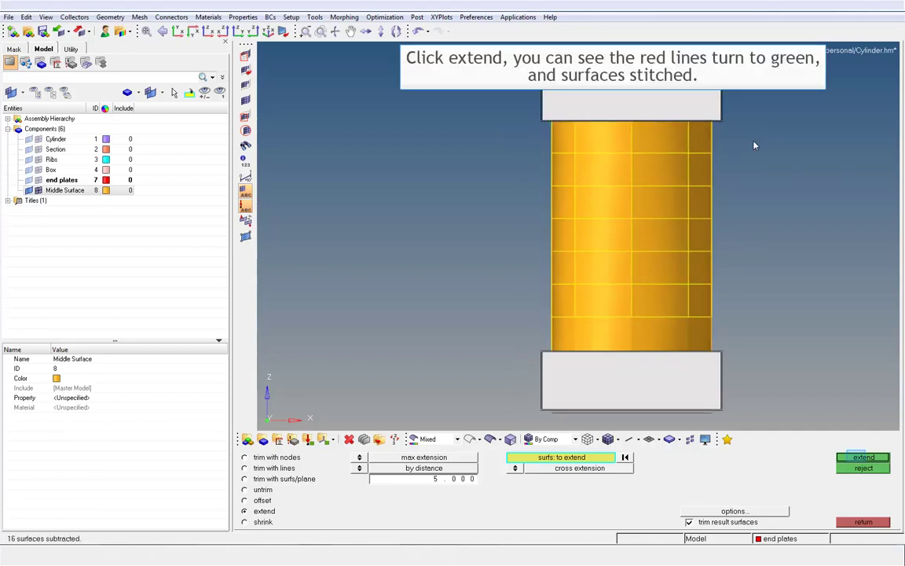